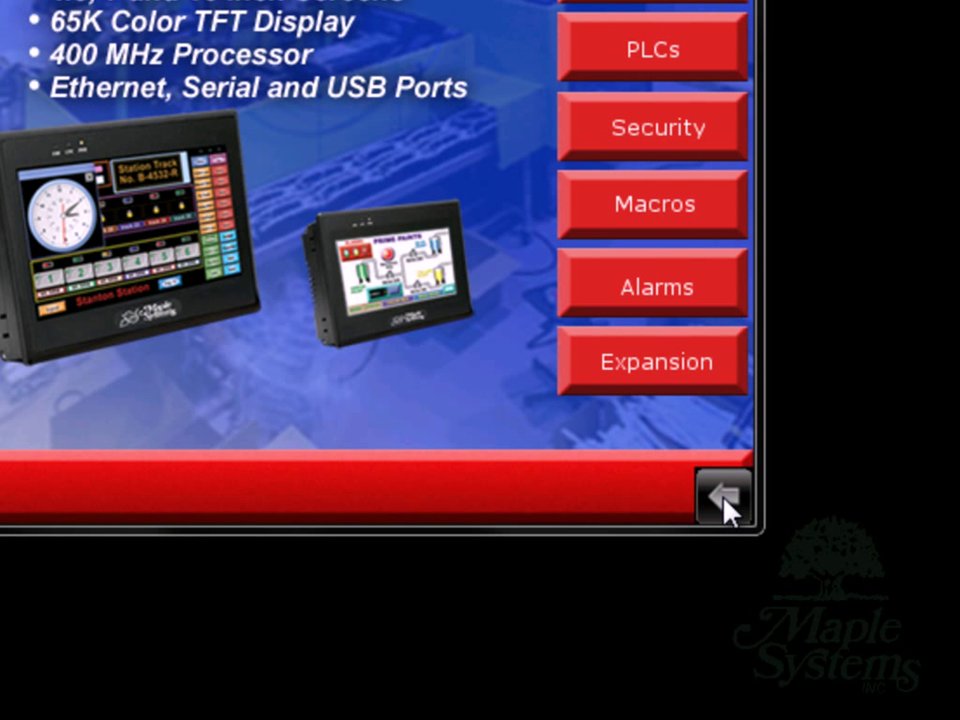
Unlock the panel's system settings with the password and apply fixed IP 192.168.1.15, mask 255.255.255.0.
left_click(726, 500)
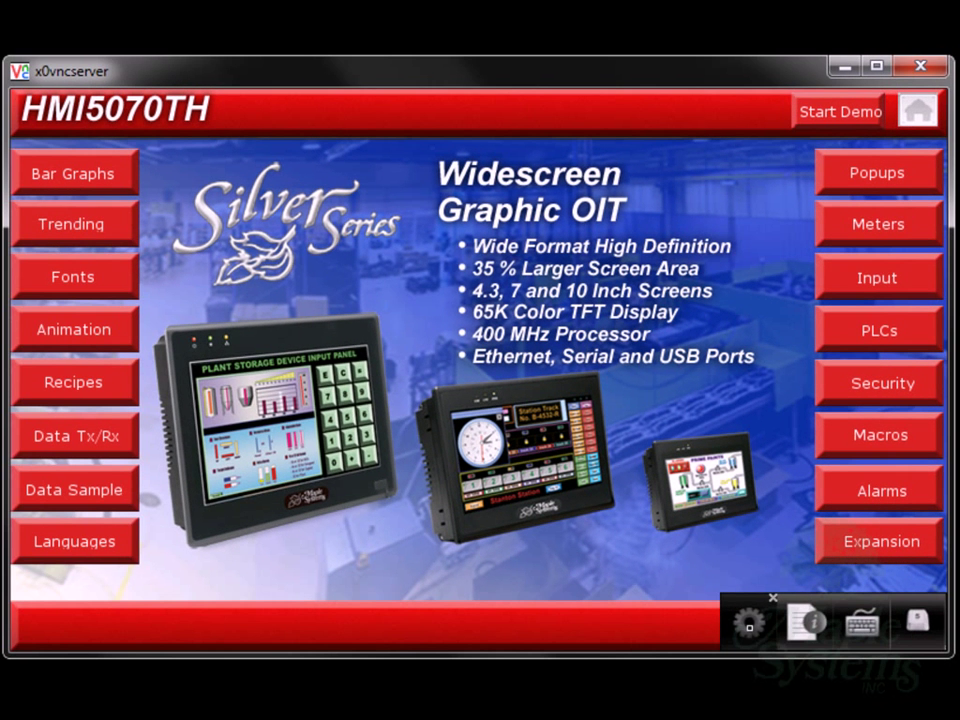
left_click(749, 627)
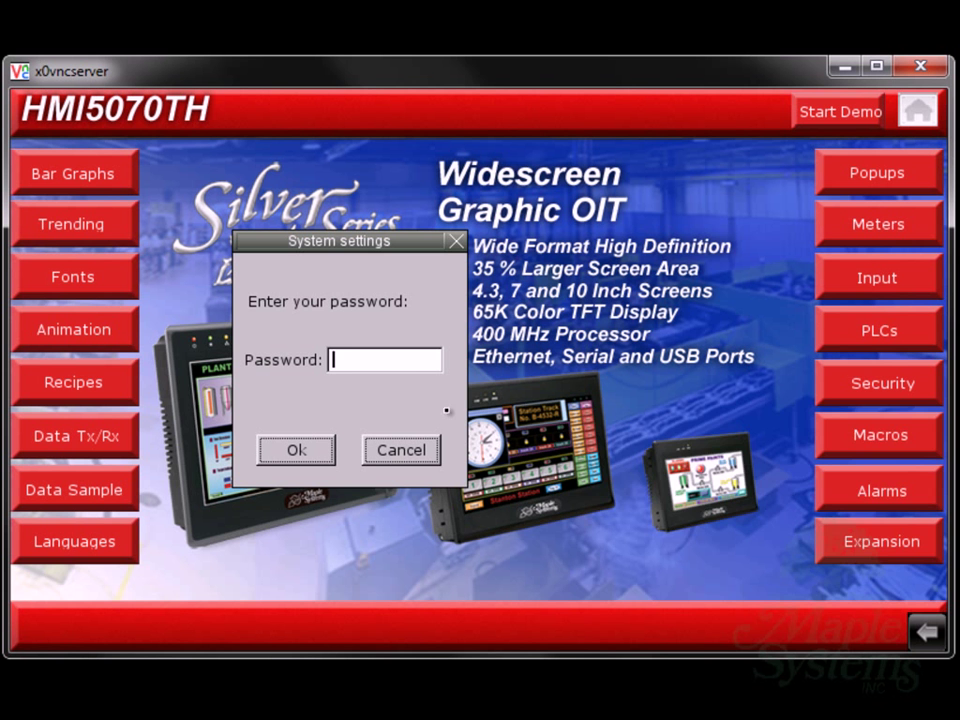
left_click(391, 366)
type("*****")
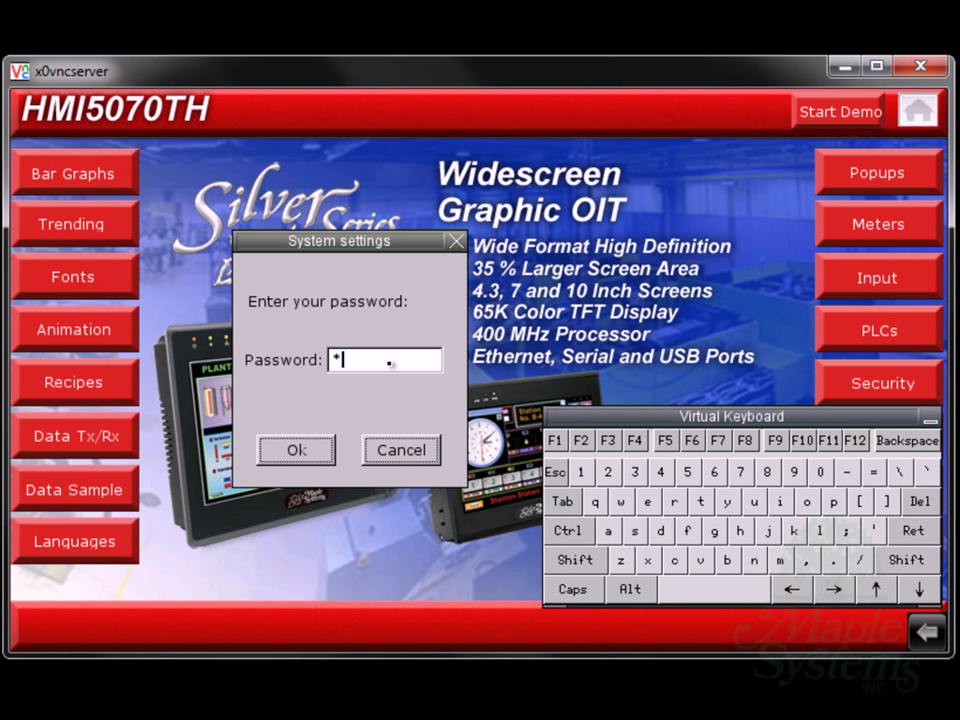
key("Return")
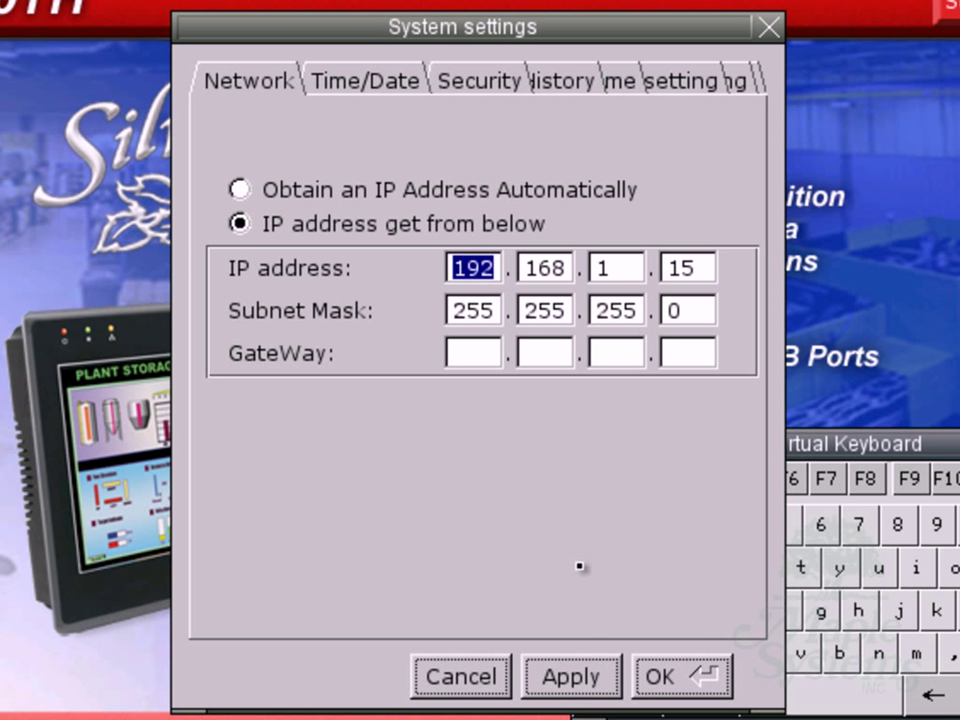
left_click(575, 677)
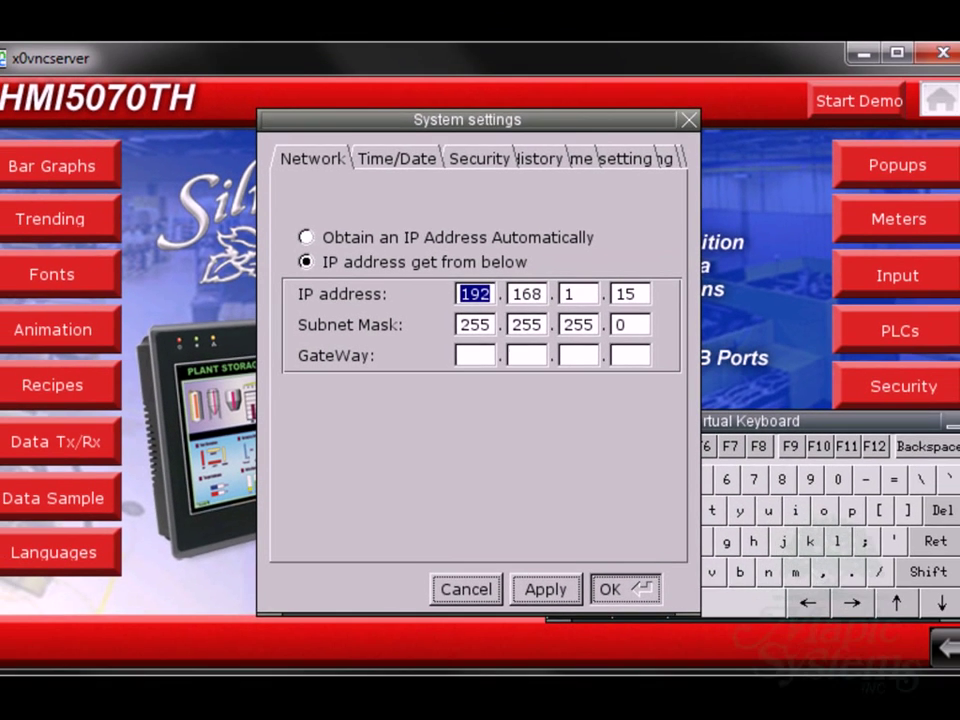
left_click(690, 680)
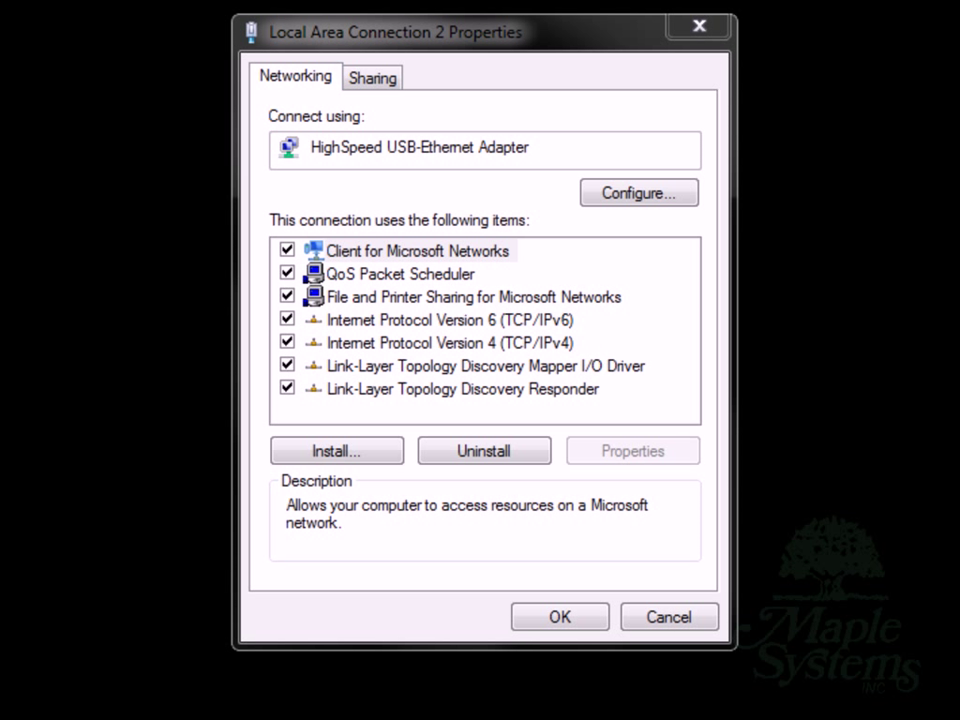
Bring up the Internet Protocol Version 4 (TCP/IPv4) properties of the PC's Local Area Connection.
left_click(428, 345)
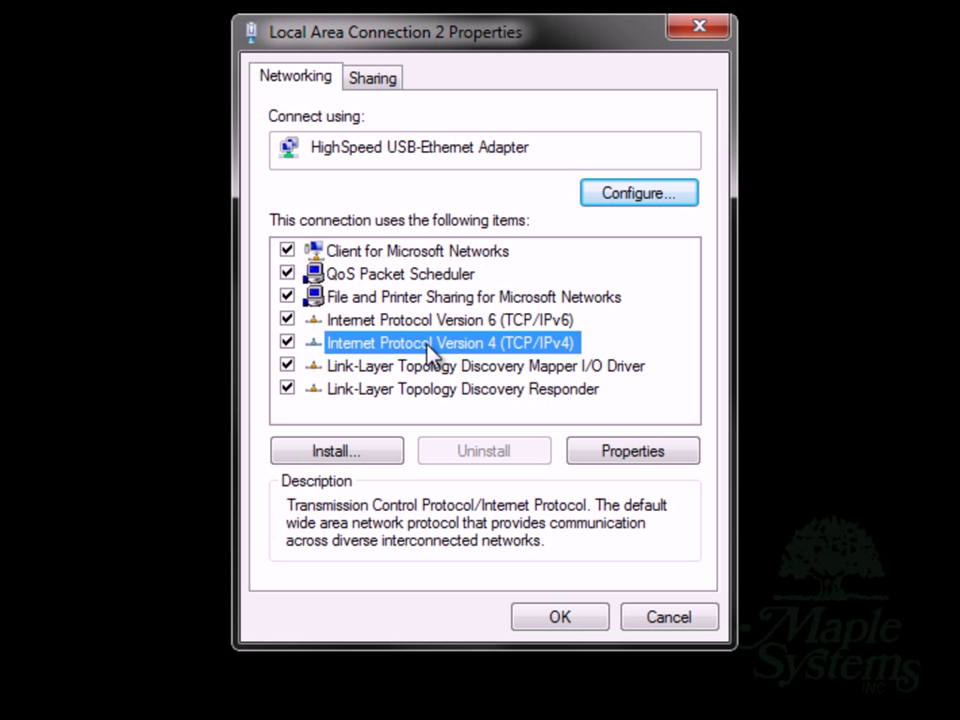
left_click(644, 461)
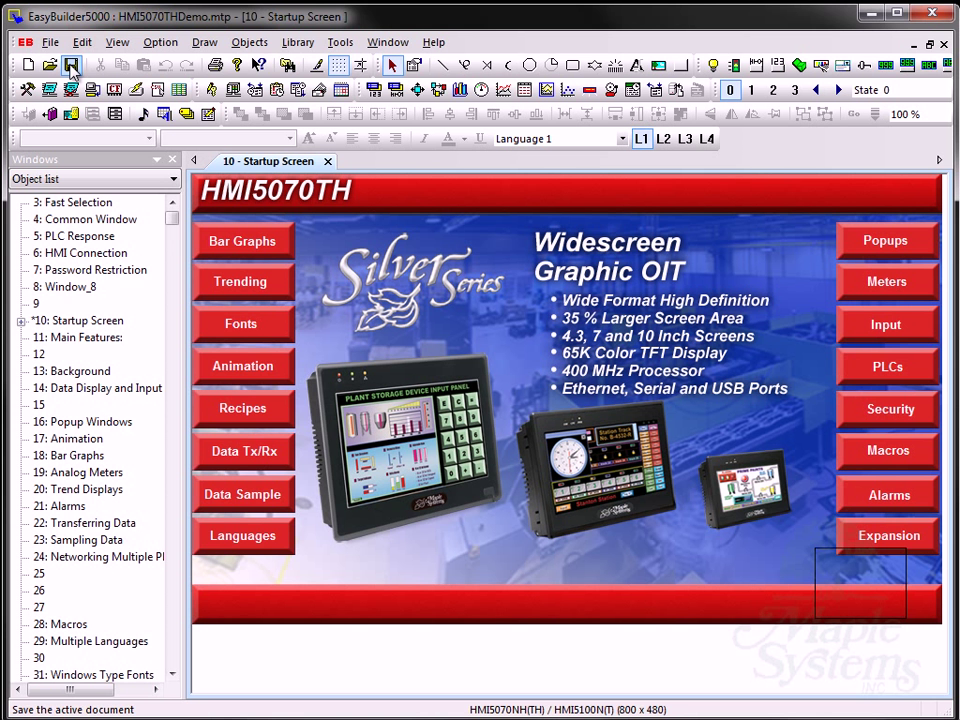
Compile the project, finishing with 0 errors and 7 warnings.
left_click(340, 44)
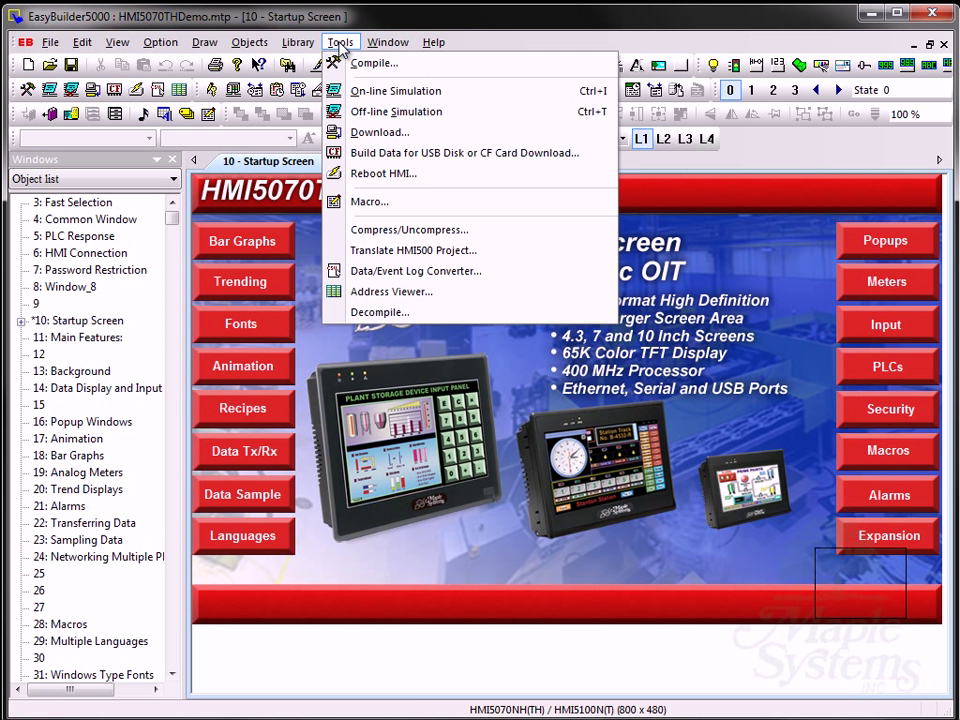
left_click(360, 63)
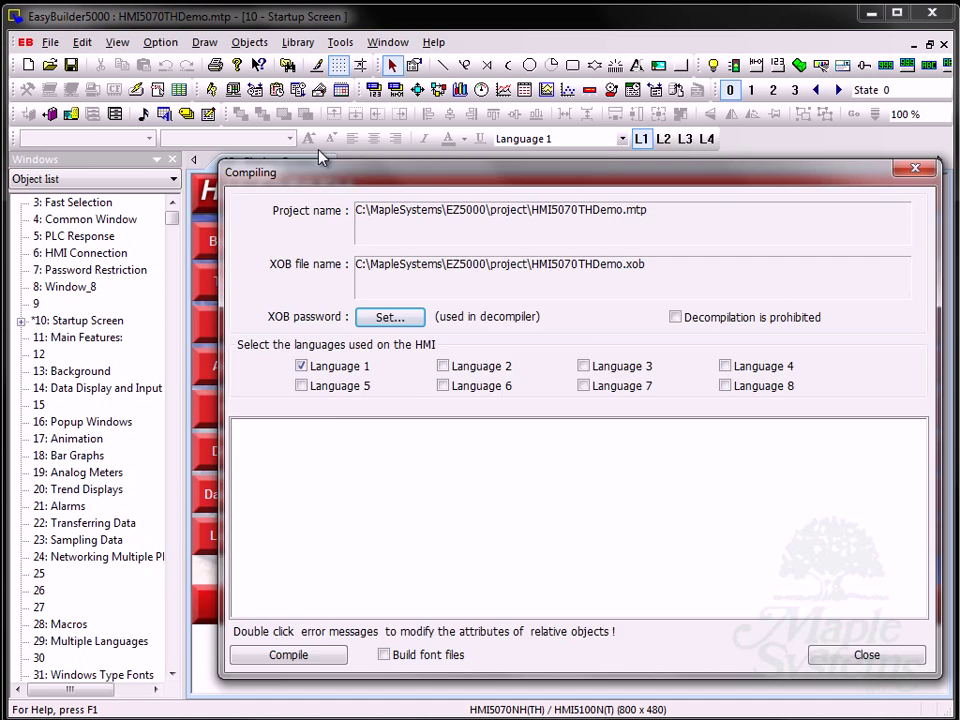
left_click_drag(320, 157, 223, 93)
left_click(203, 597)
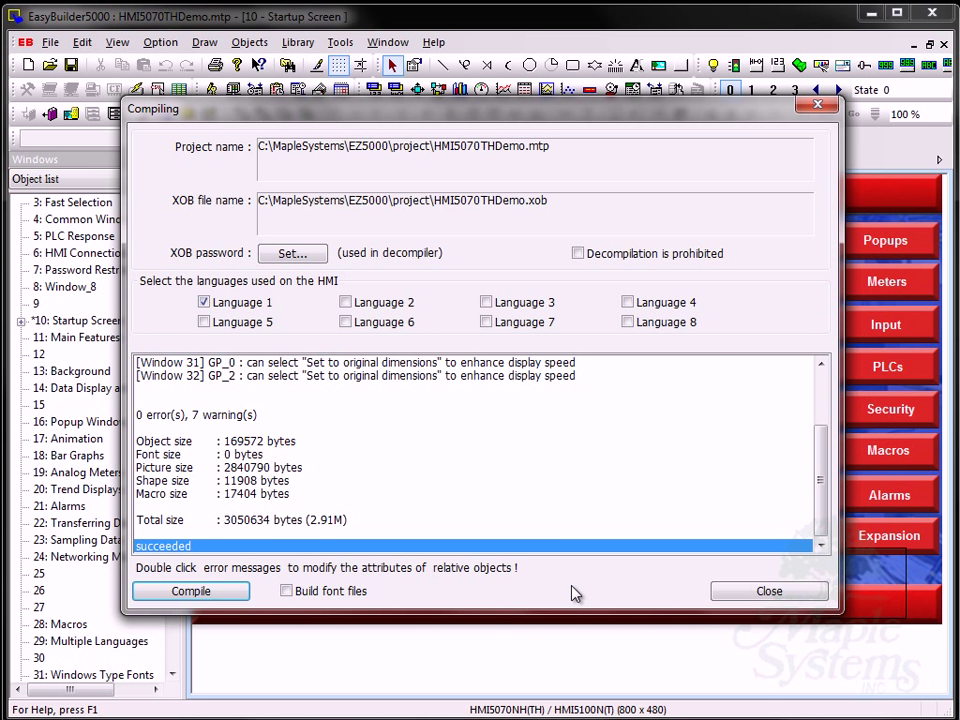
left_click(720, 593)
Download the project over Ethernet to the HMI at 192.168.1.15.
left_click(340, 42)
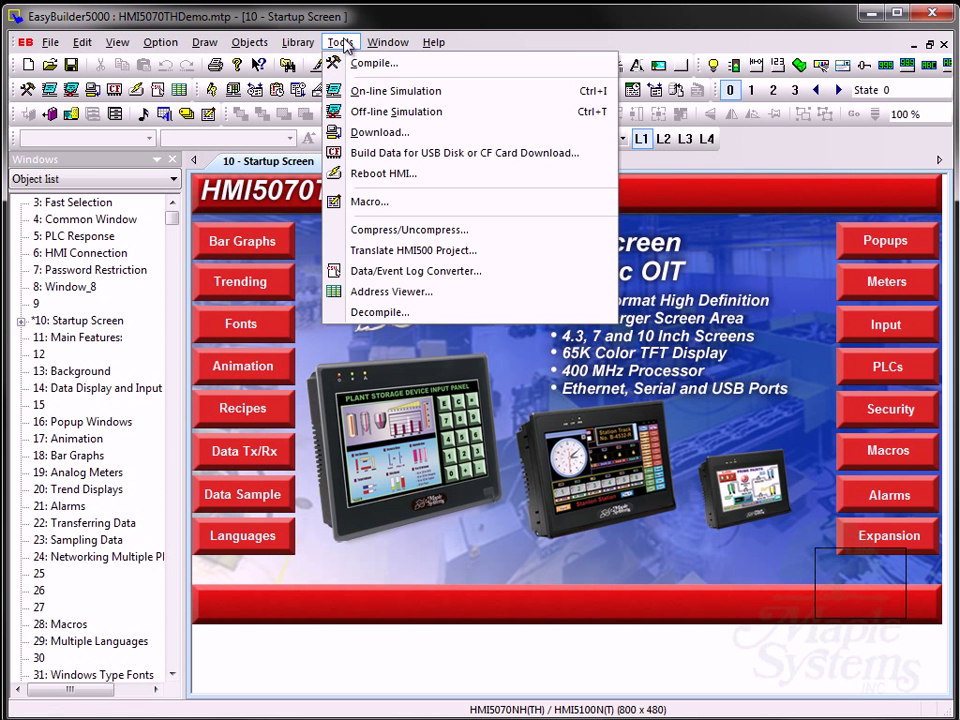
left_click(365, 132)
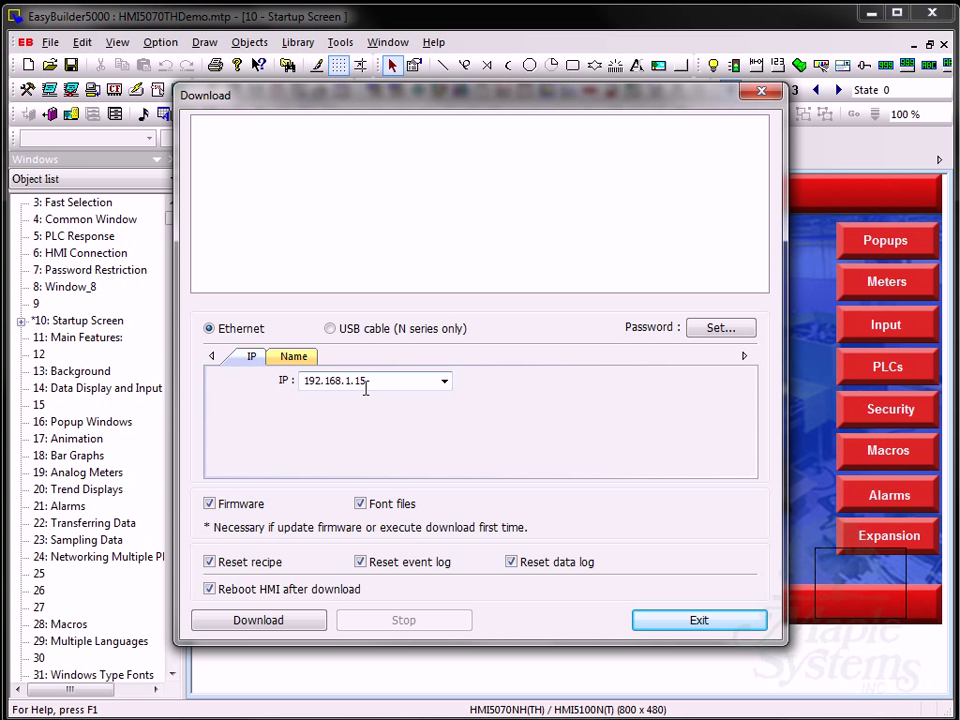
left_click(259, 620)
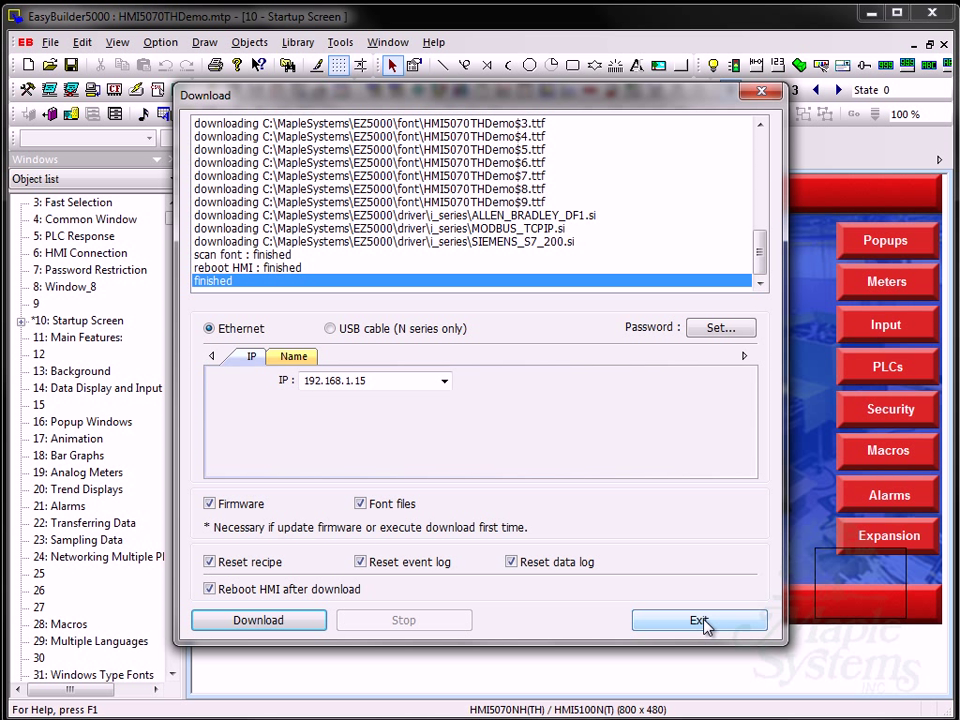
left_click(700, 621)
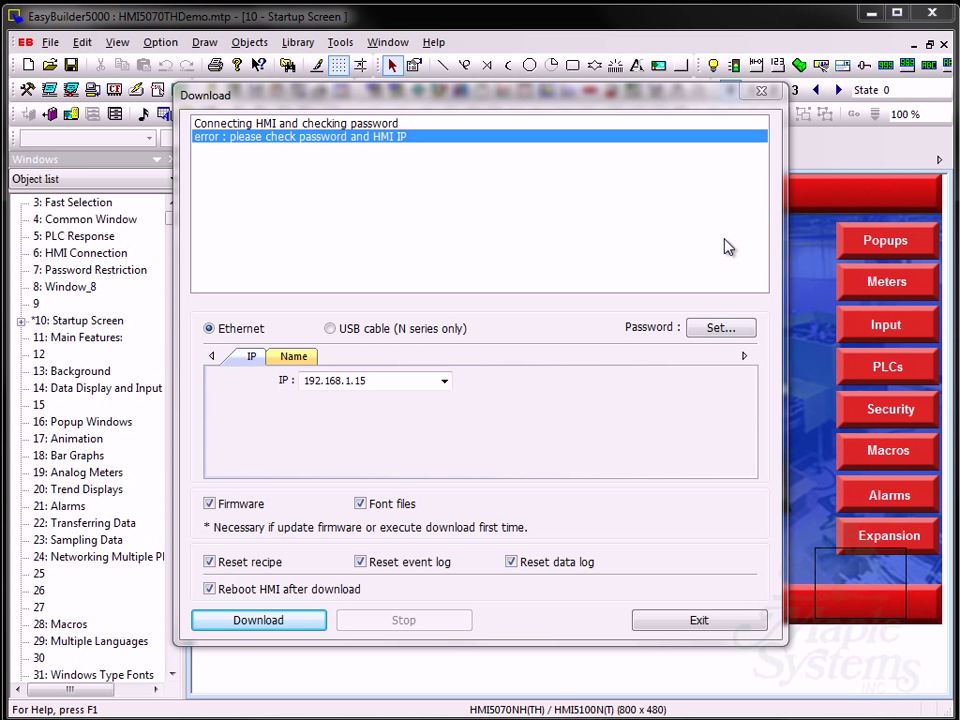
Re-confirm the download password using the Set... button beside Password.
left_click(706, 330)
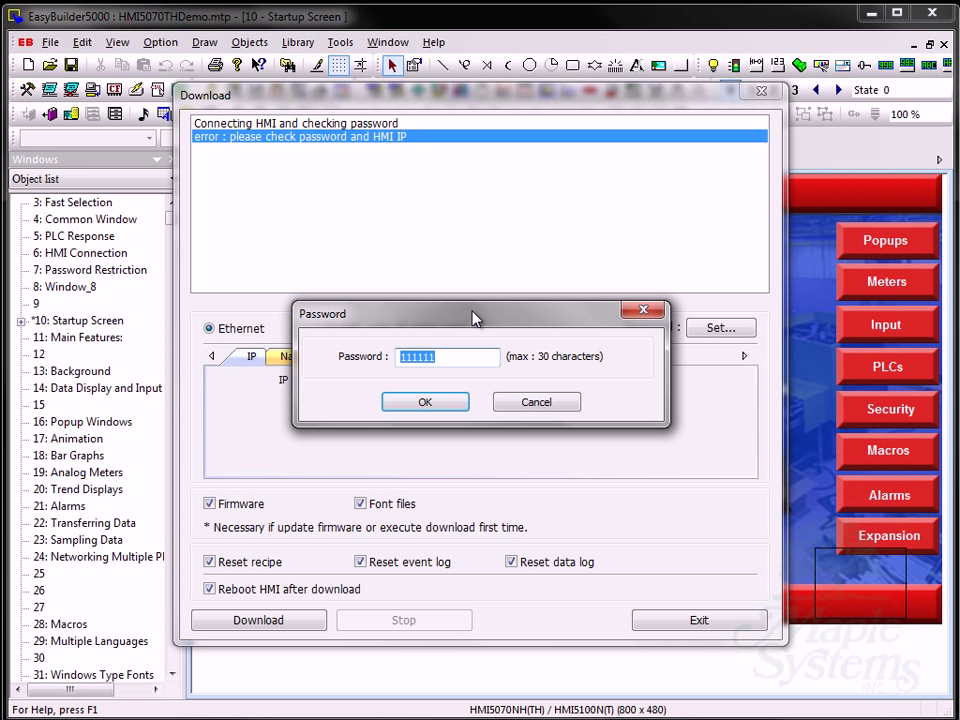
left_click(439, 402)
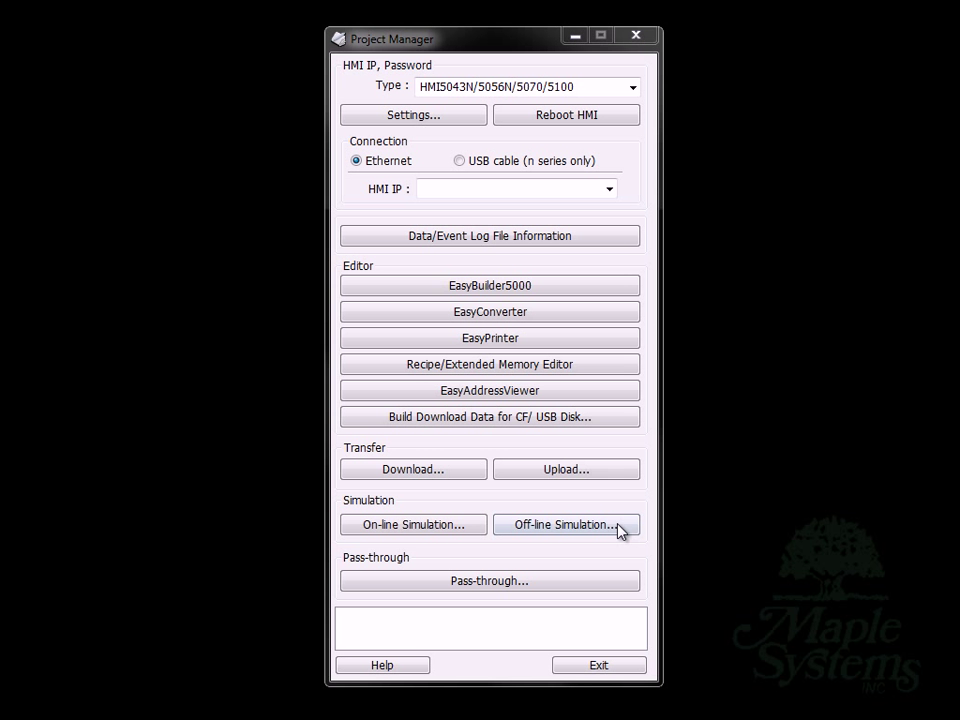
Upload the HMI5043N/5056N/5070/5100 project from 192.168.1.15, saving it as UploadTest.
left_click(579, 476)
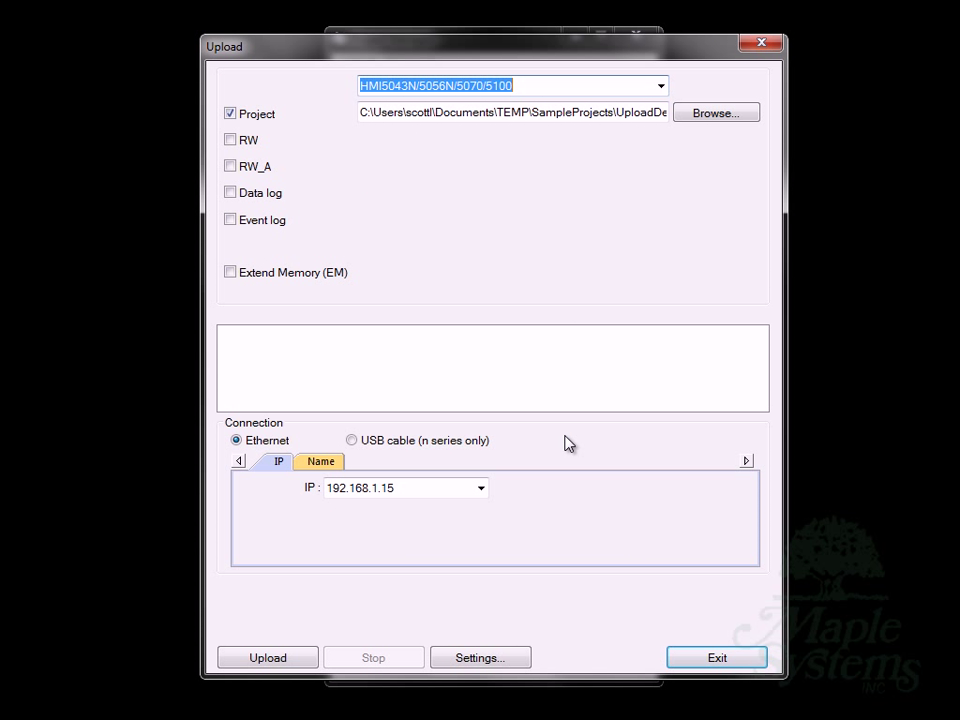
left_click(662, 88)
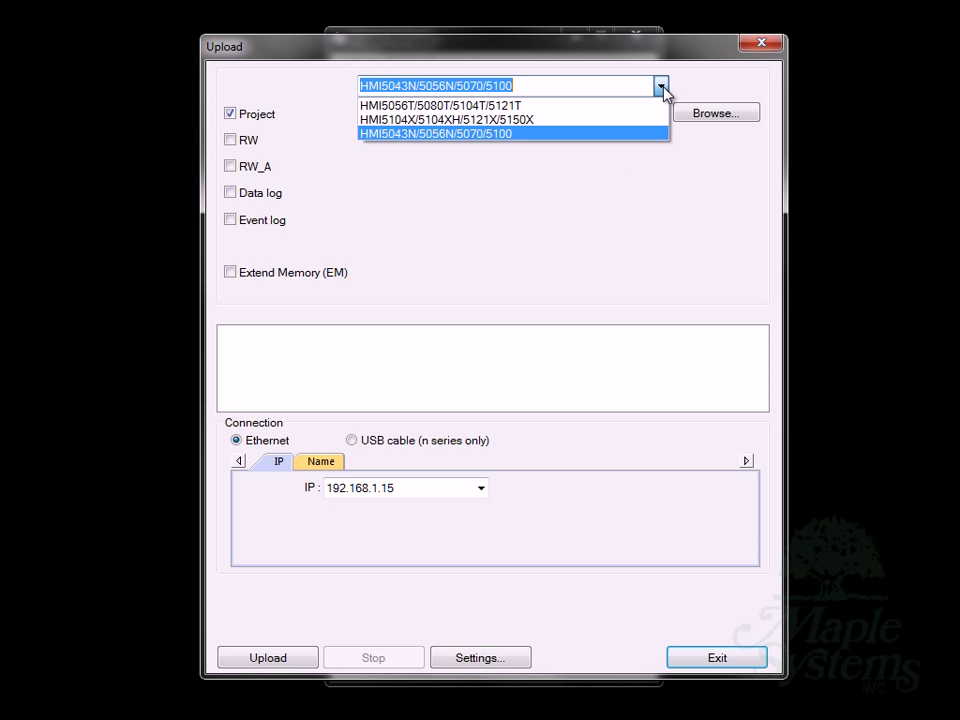
left_click(531, 135)
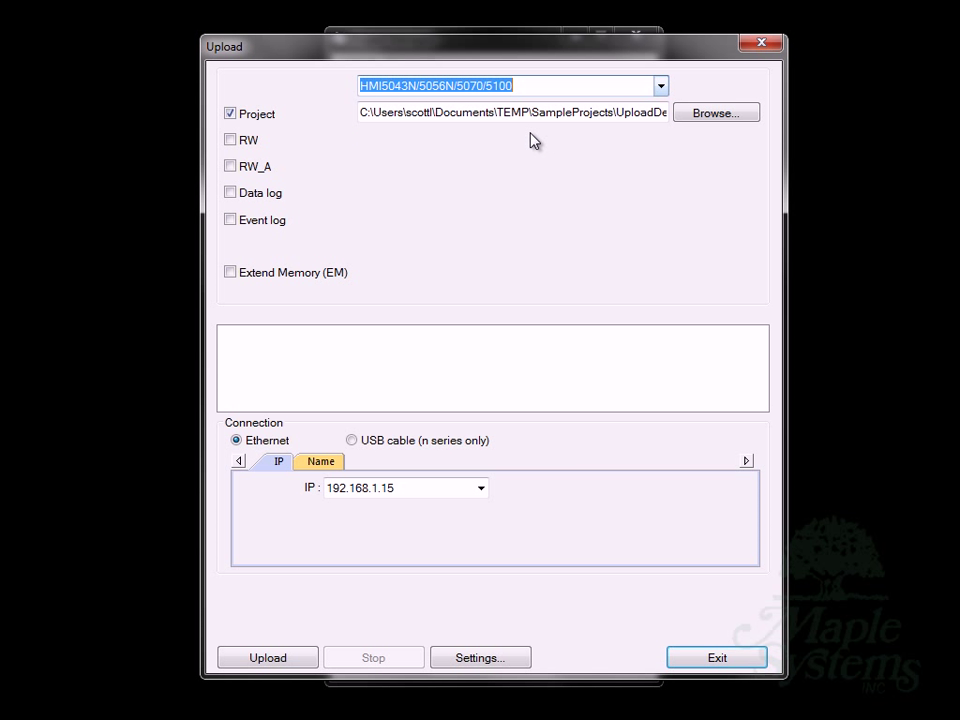
left_click(705, 120)
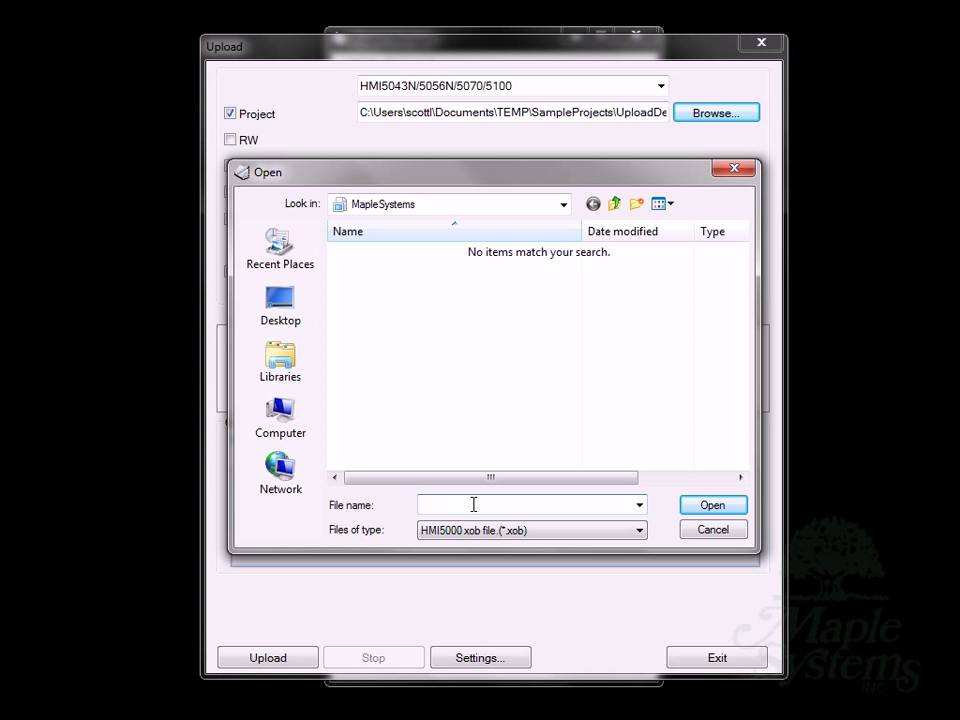
type("Upload Test")
key("Return")
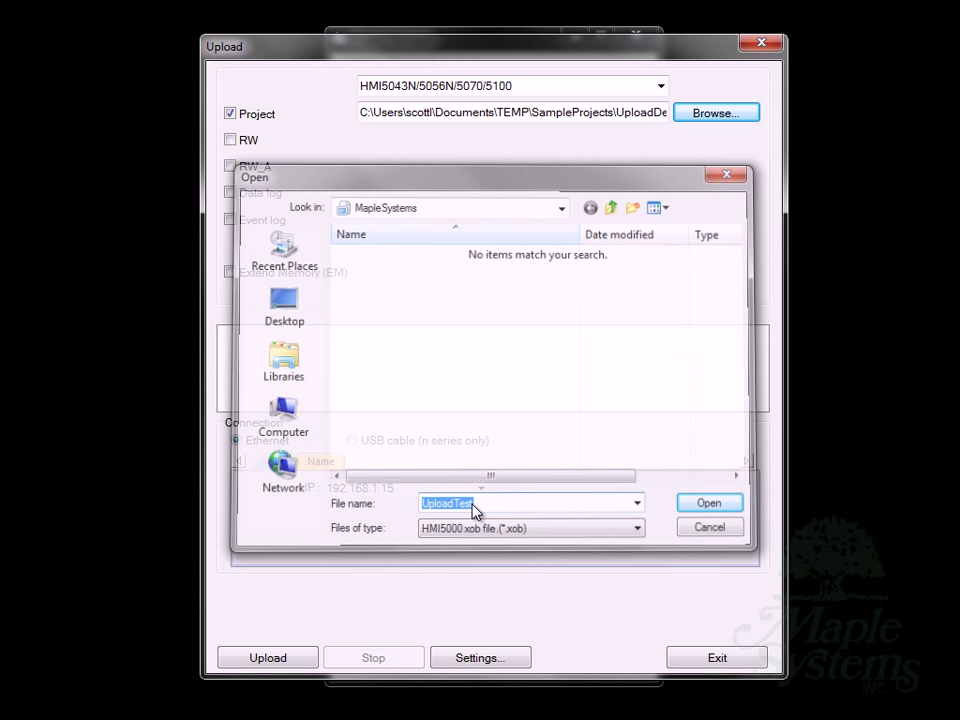
double_click(412, 489)
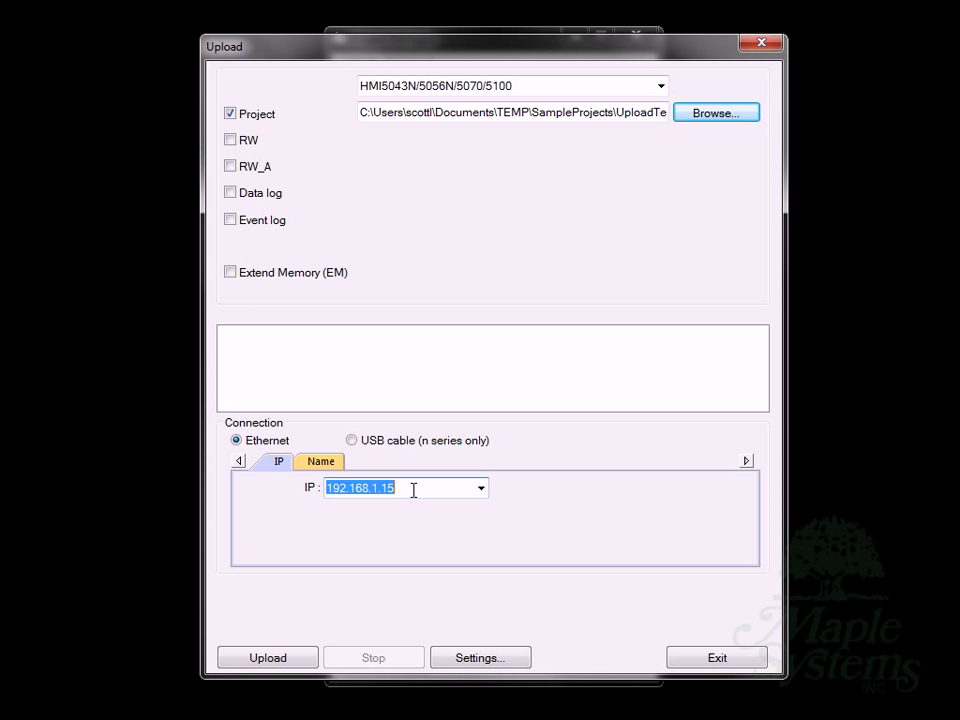
left_click(268, 658)
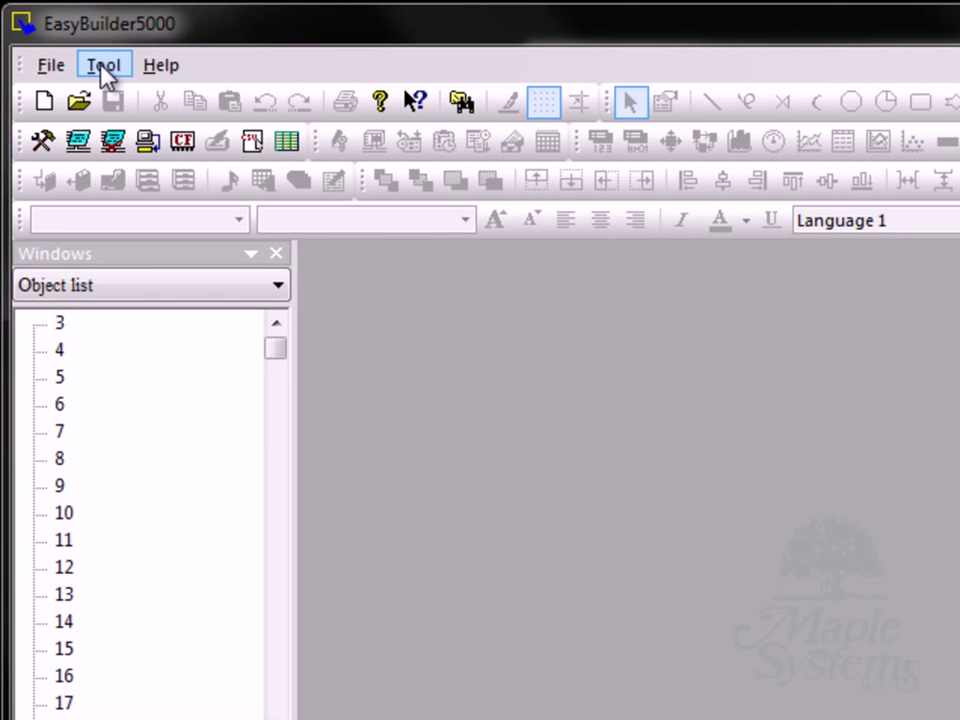
Decompile UploadTest.xob from the MapleSystems folder into the UploadTest.mtp project.
left_click(63, 40)
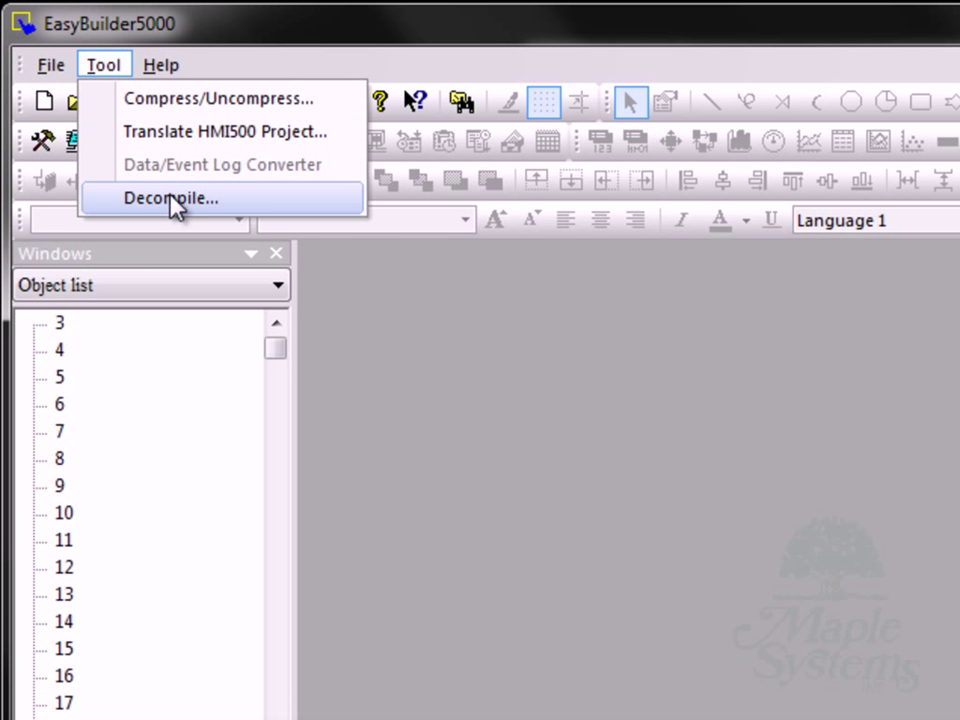
left_click(176, 200)
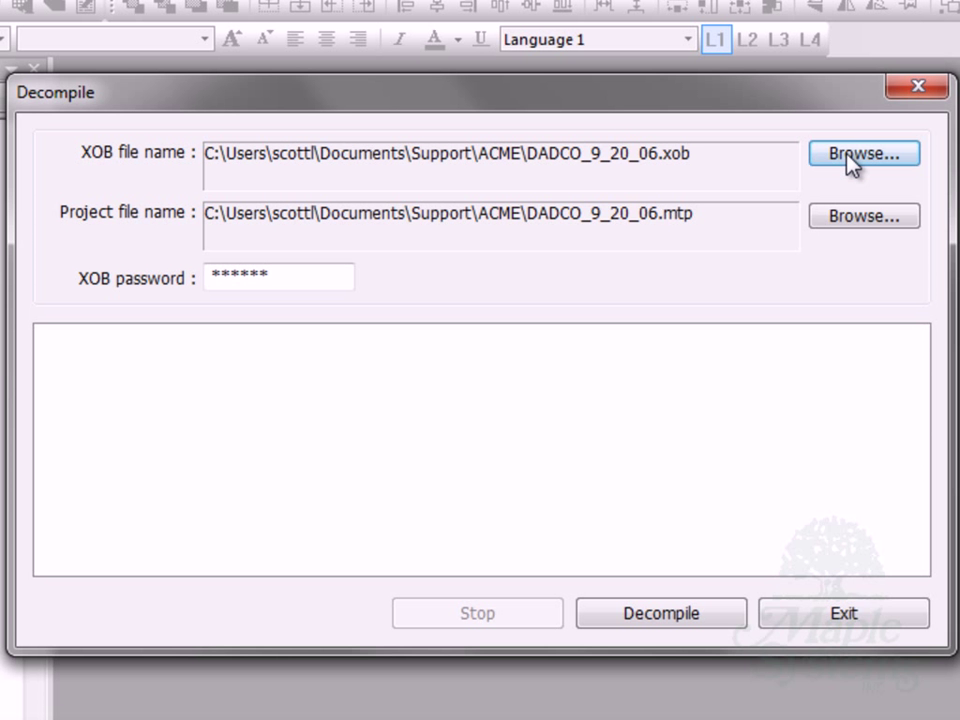
left_click(855, 155)
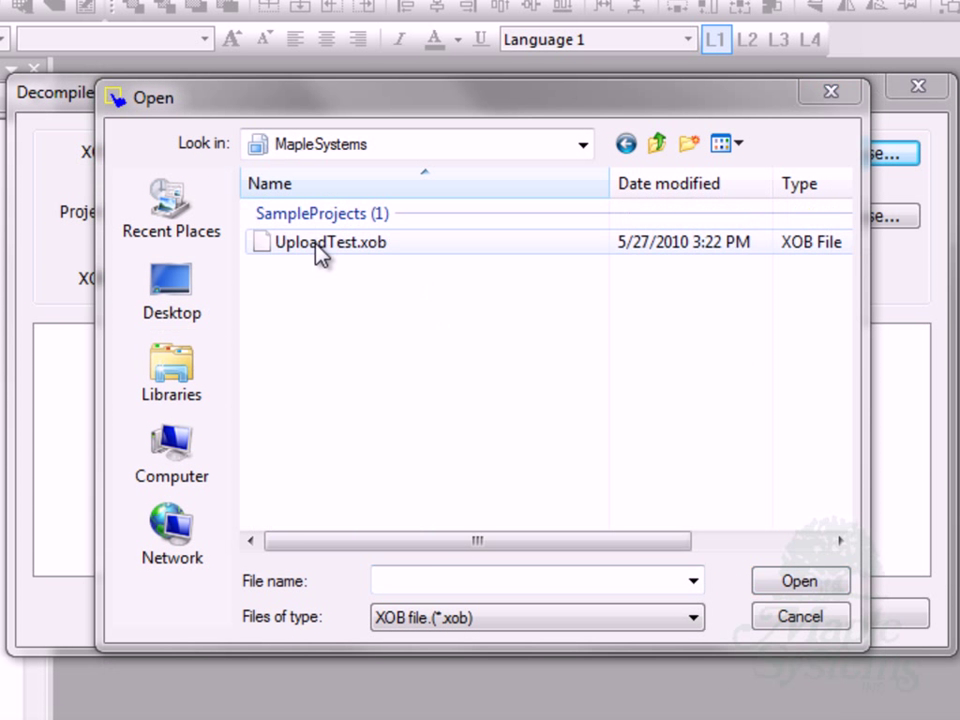
left_click(320, 248)
double_click(318, 250)
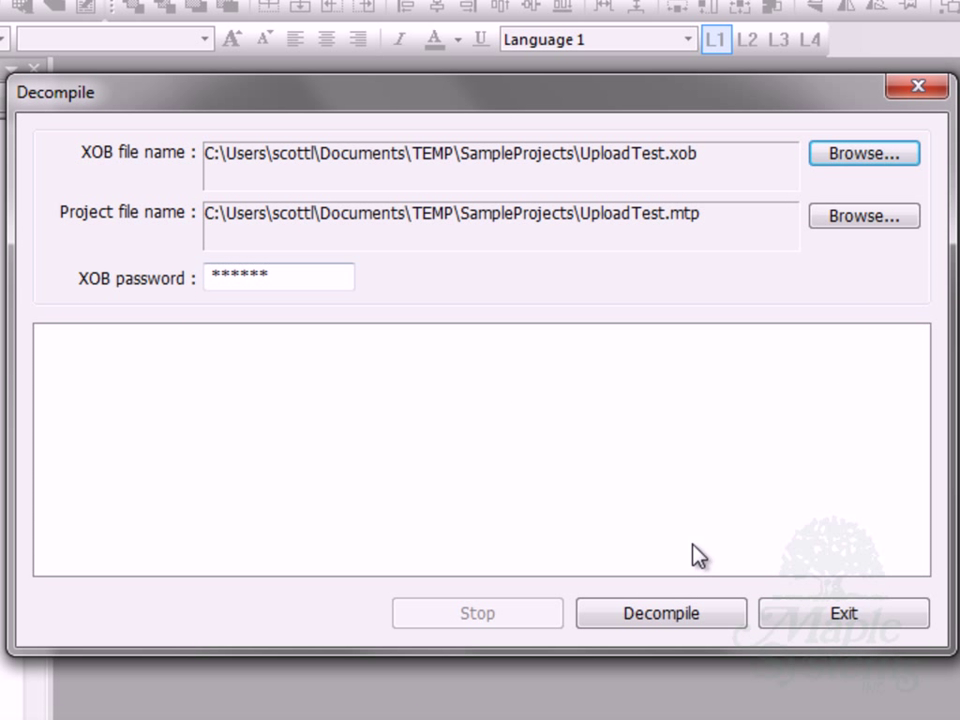
left_click(662, 613)
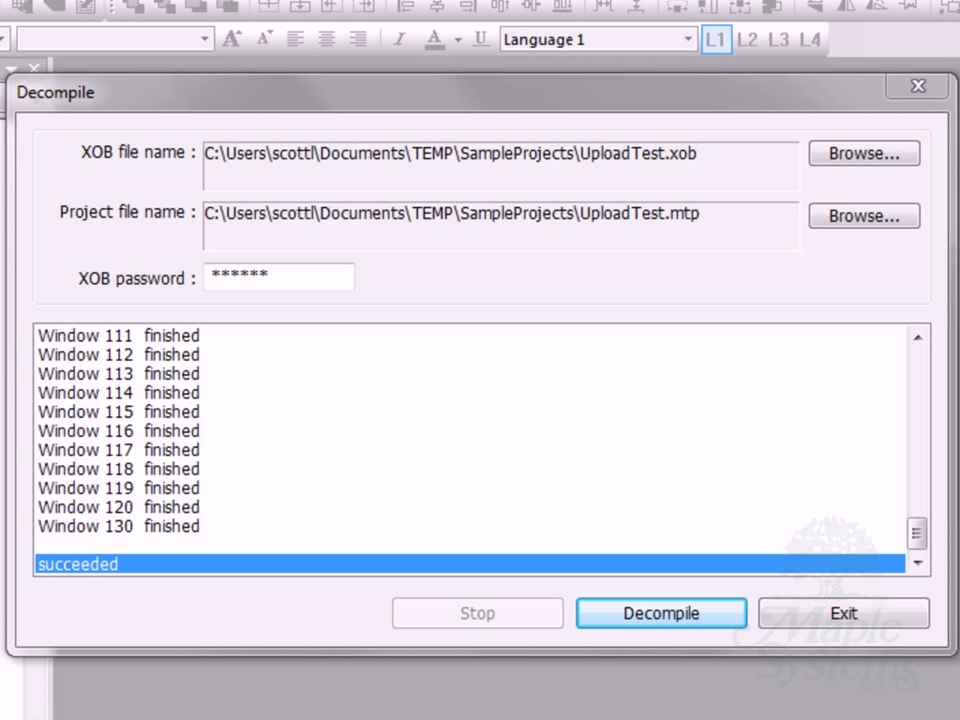
left_click(846, 614)
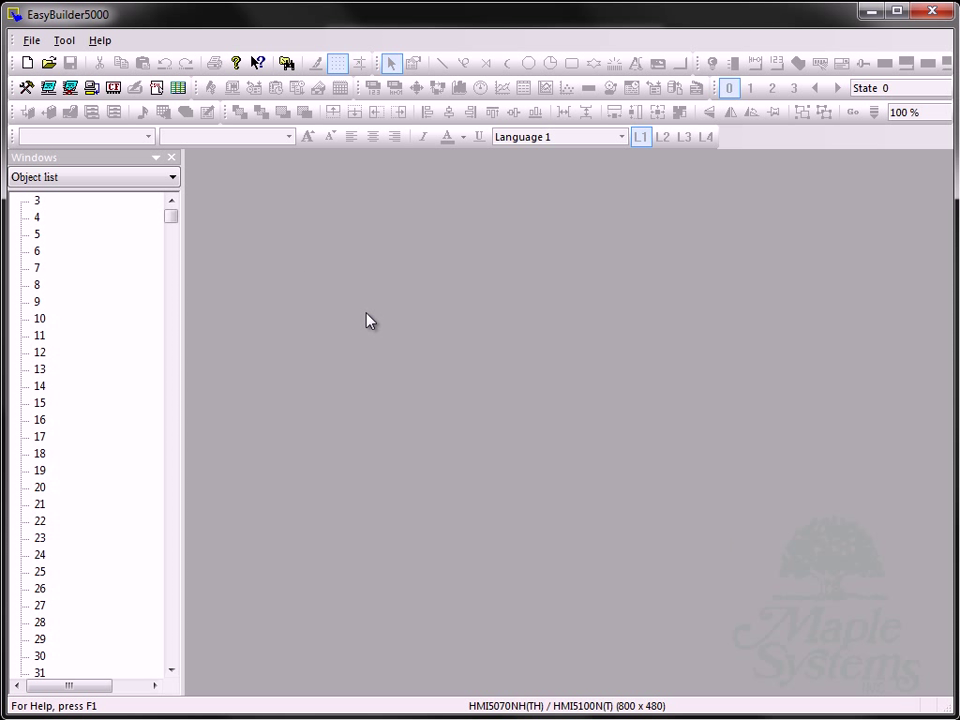
Open UploadTest.mtp from the SampleProjects folder with File > Open.
left_click(31, 40)
left_click(54, 84)
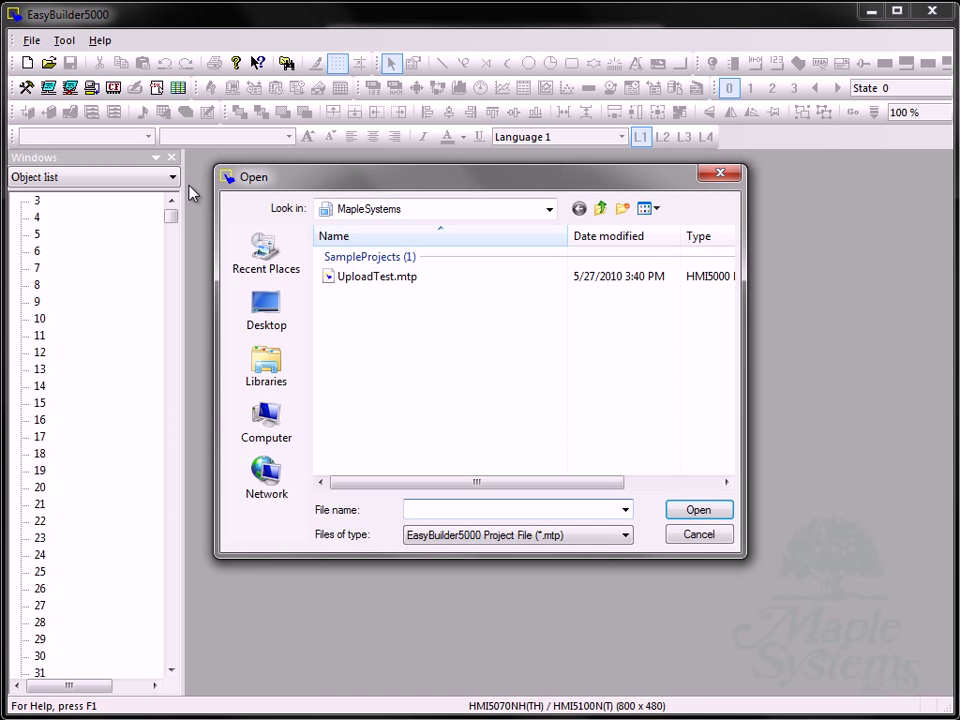
double_click(367, 280)
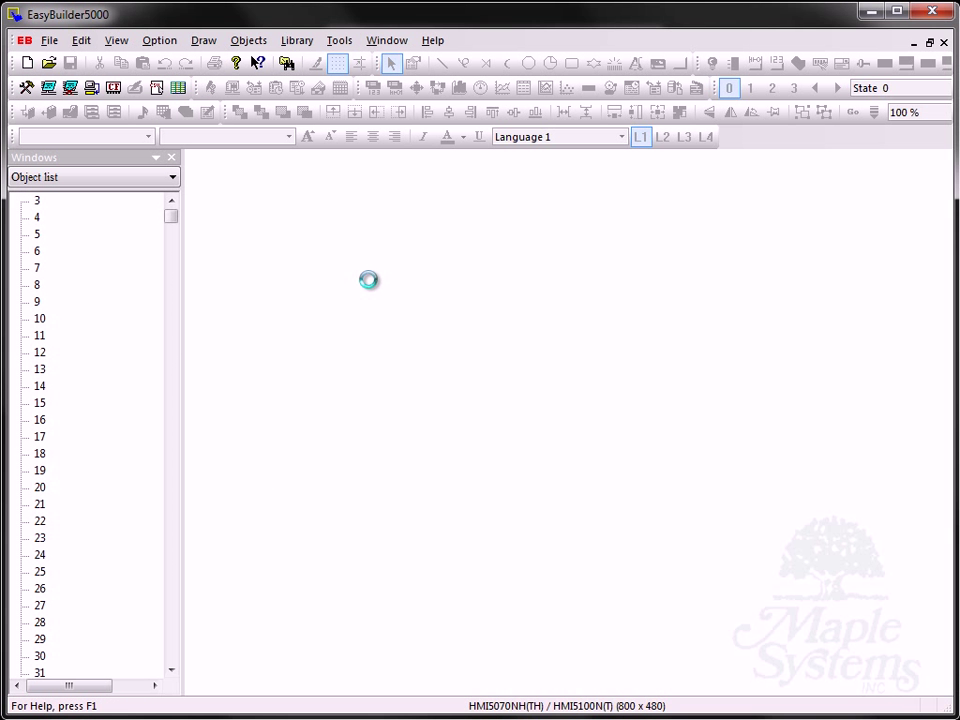